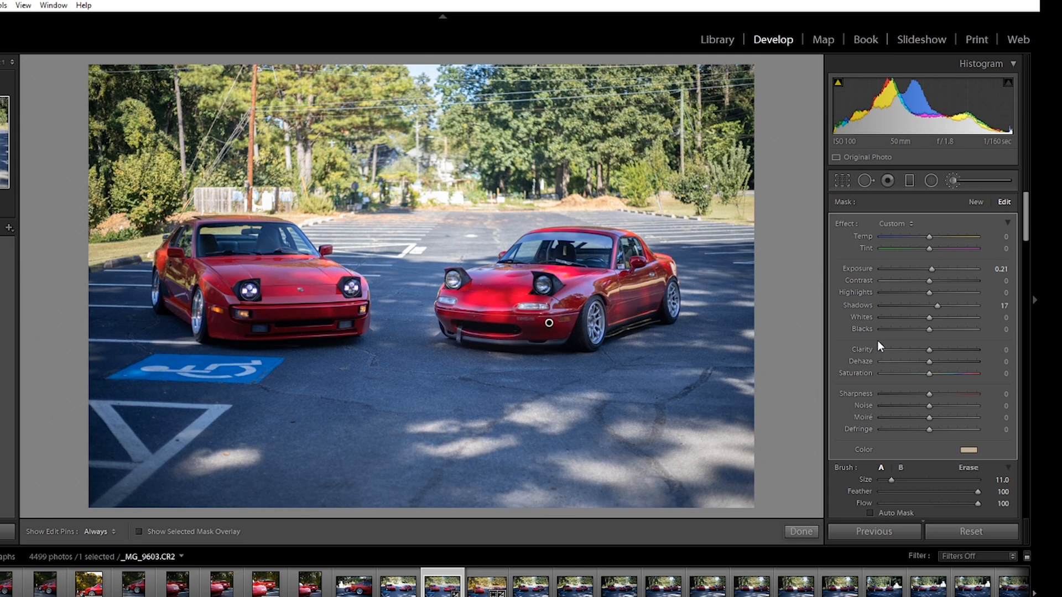
Close the brush adjustment and set the photo's Clarity to +25, Vibrance to +7 and Saturation to +3
click(952, 181)
drag(933, 427, 942, 427)
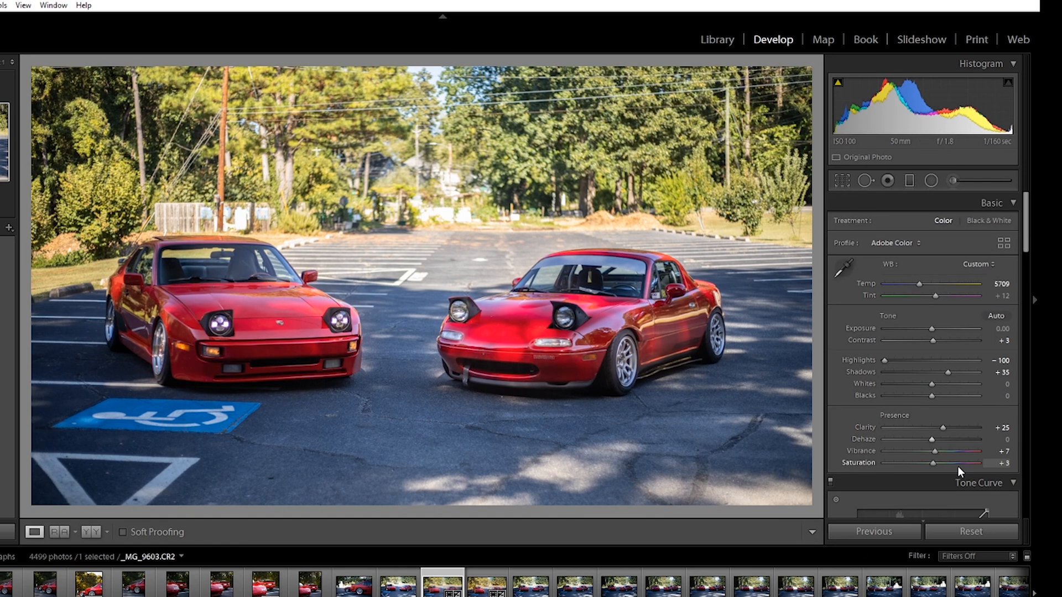
Add midtone and shadow points to the RGB tone curve and slightly raise its black point
drag(1026, 222, 1026, 269)
click(958, 310)
drag(858, 406, 858, 395)
click(921, 342)
drag(1026, 270, 1032, 226)
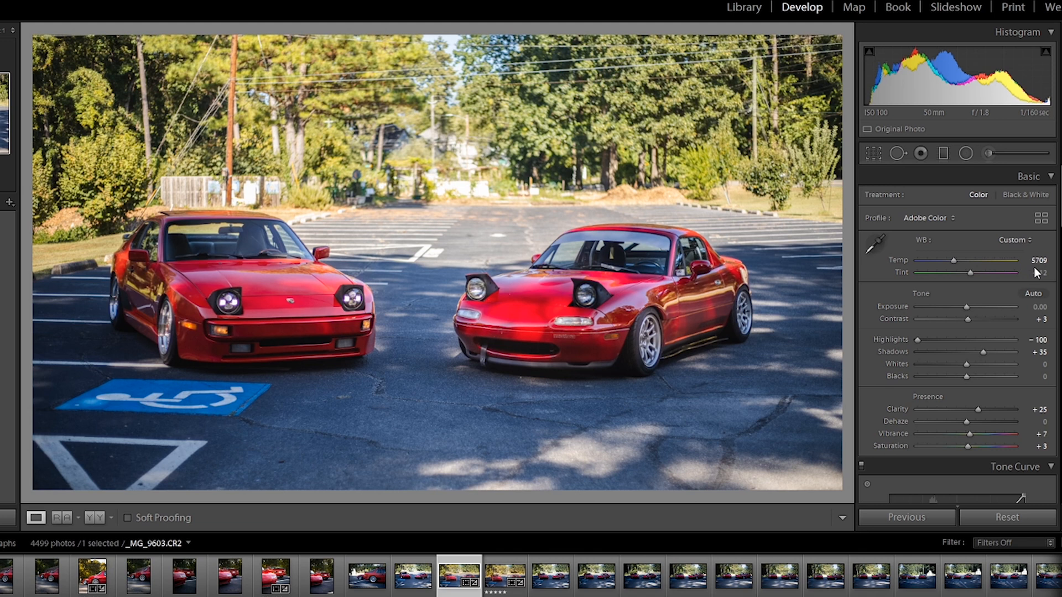
Shift the HSL hues, setting Green to -94 and Yellow to -8 and lowering Orange slightly
drag(1060, 182, 1060, 283)
scroll(919, 251, up, 2)
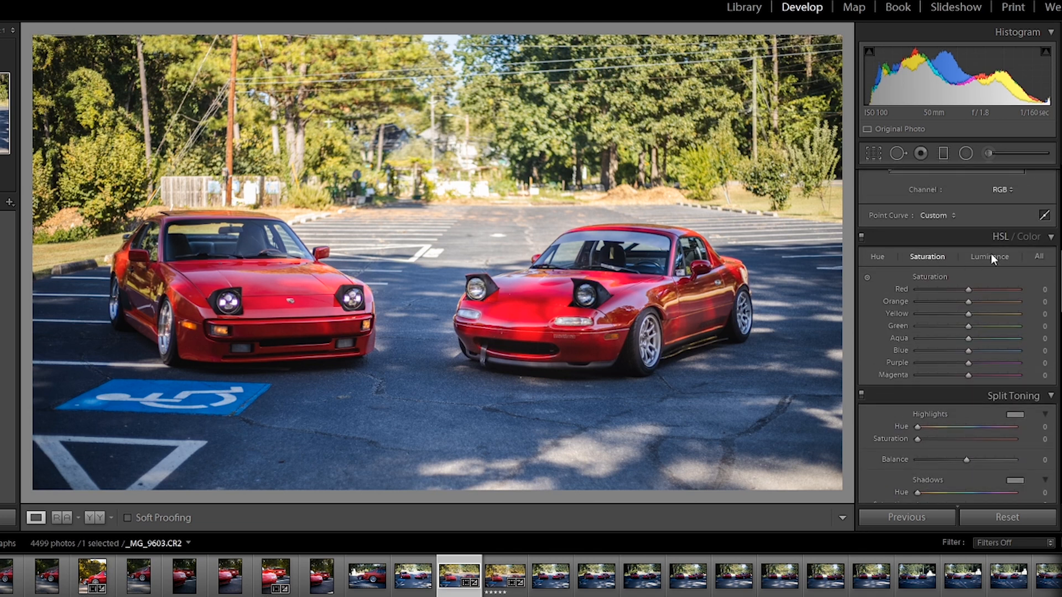
click(877, 257)
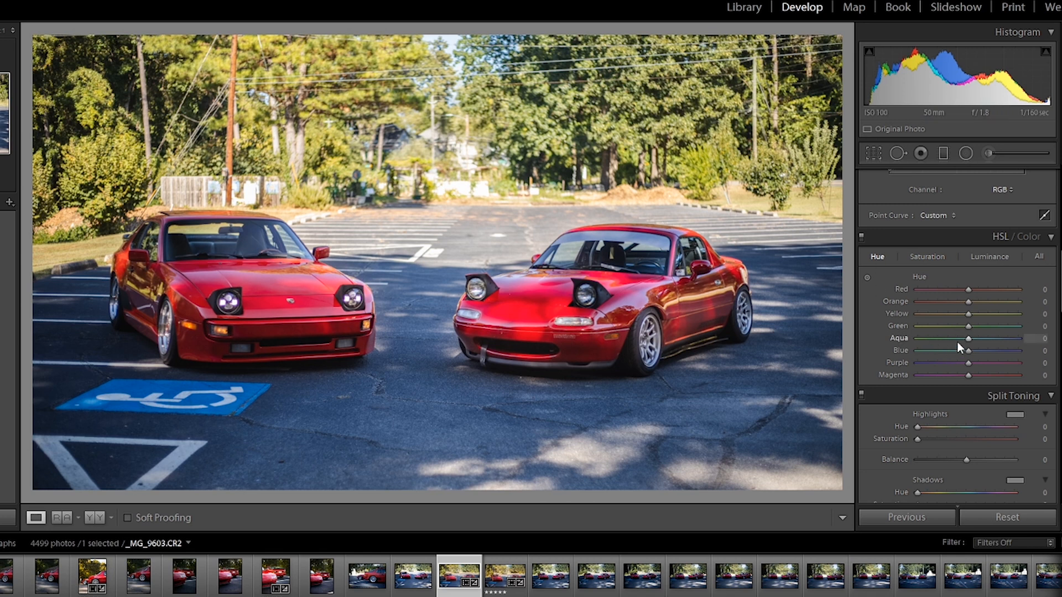
drag(967, 328, 920, 334)
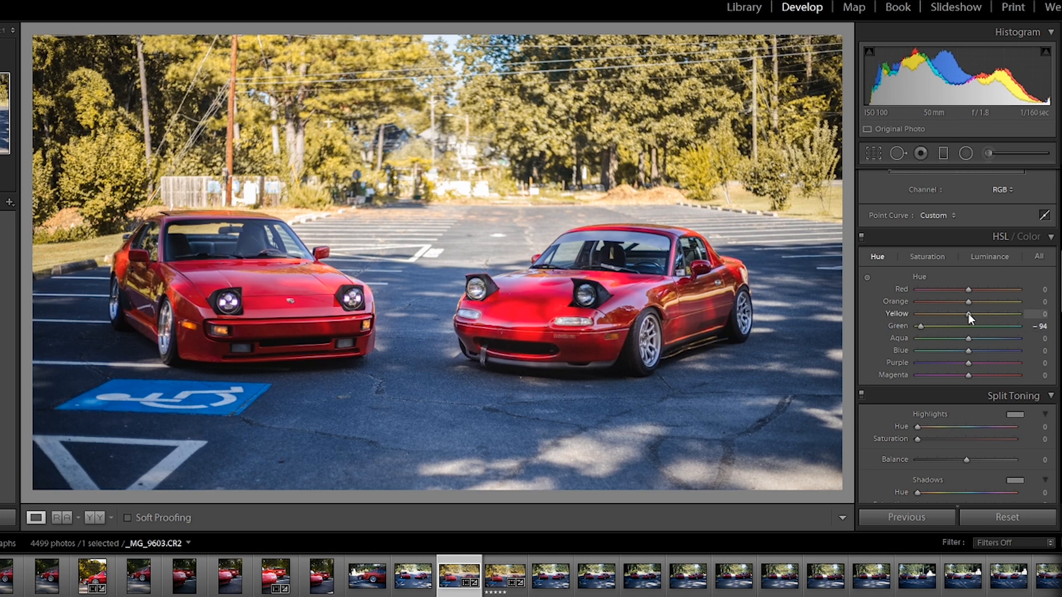
drag(965, 314, 963, 314)
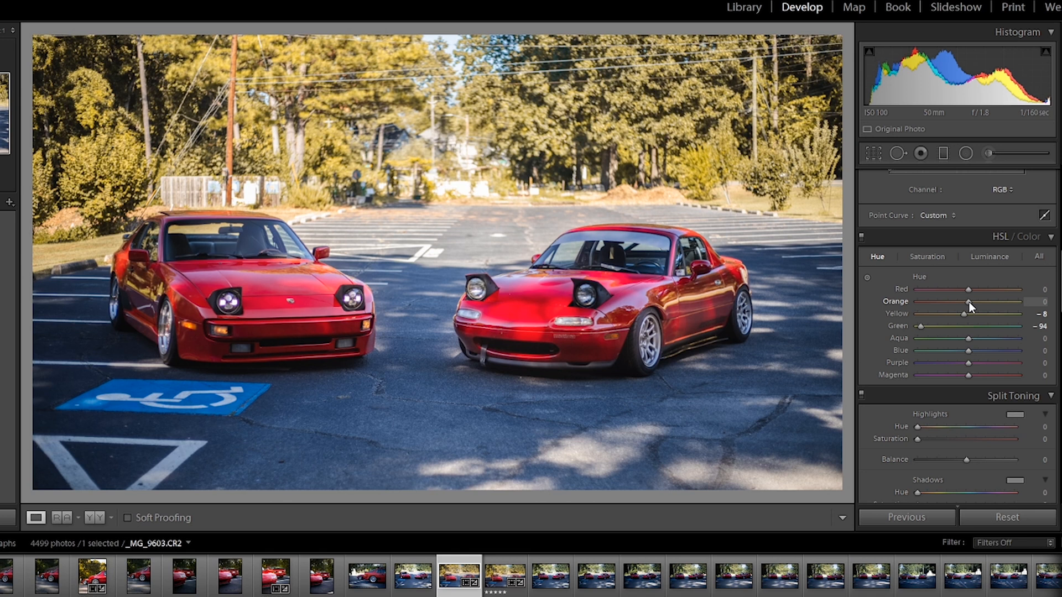
drag(969, 302, 968, 302)
Set the HSL saturation to +8 for Green, +8 for Yellow and +7 for Orange
click(927, 256)
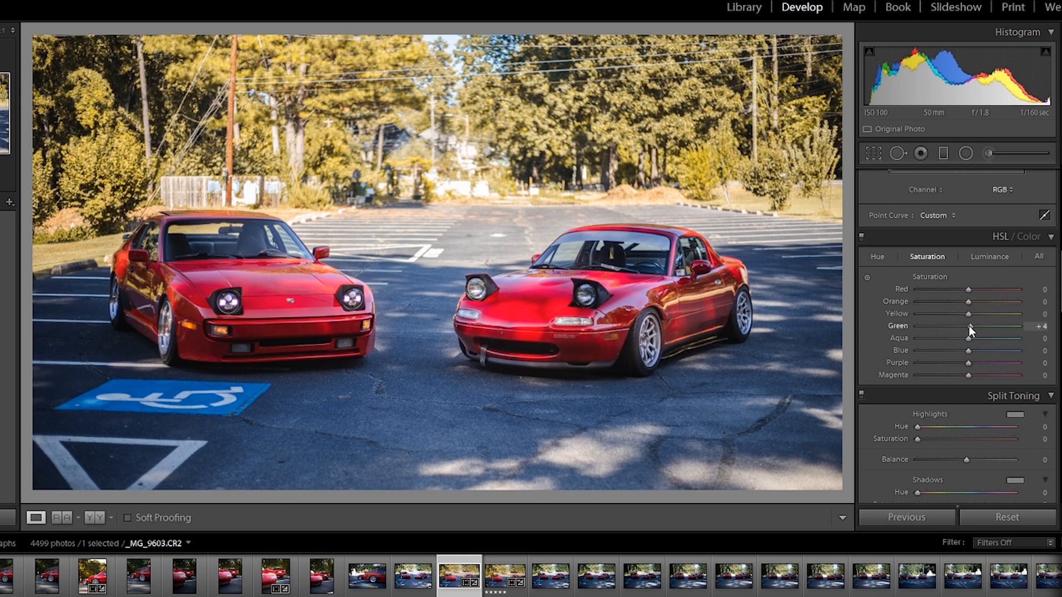
drag(968, 313, 970, 302)
scroll(971, 303, down, 3)
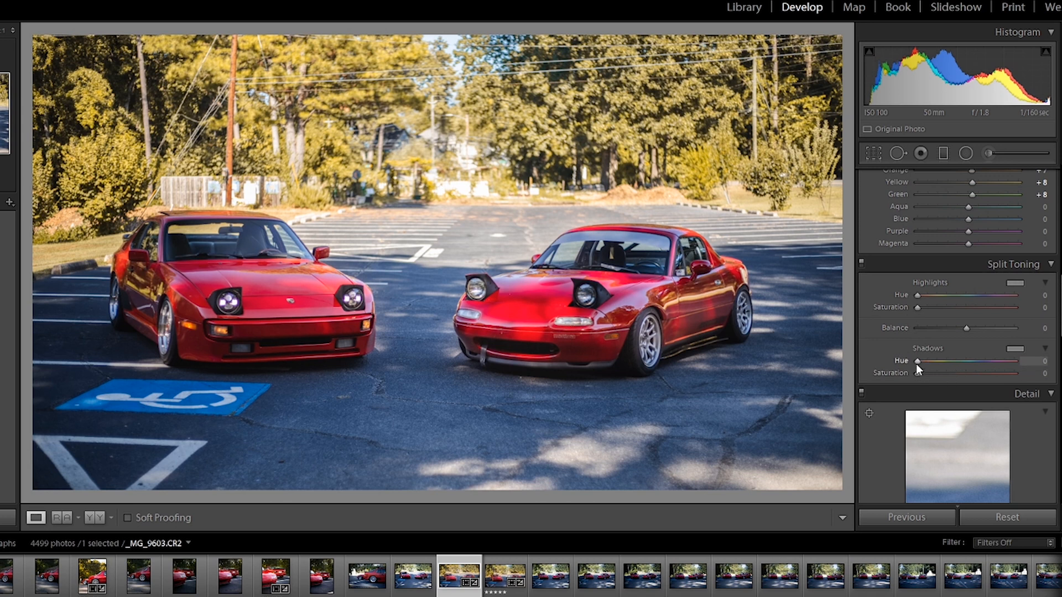
Split-tone the photo with shadows at hue 43 and saturation 11, highlights at hue 38 and saturation 8, and balance +52
drag(916, 363, 990, 330)
mouse_move(918, 373)
mouse_down()
mouse_move(937, 373)
mouse_move(929, 373)
mouse_up()
click(927, 295)
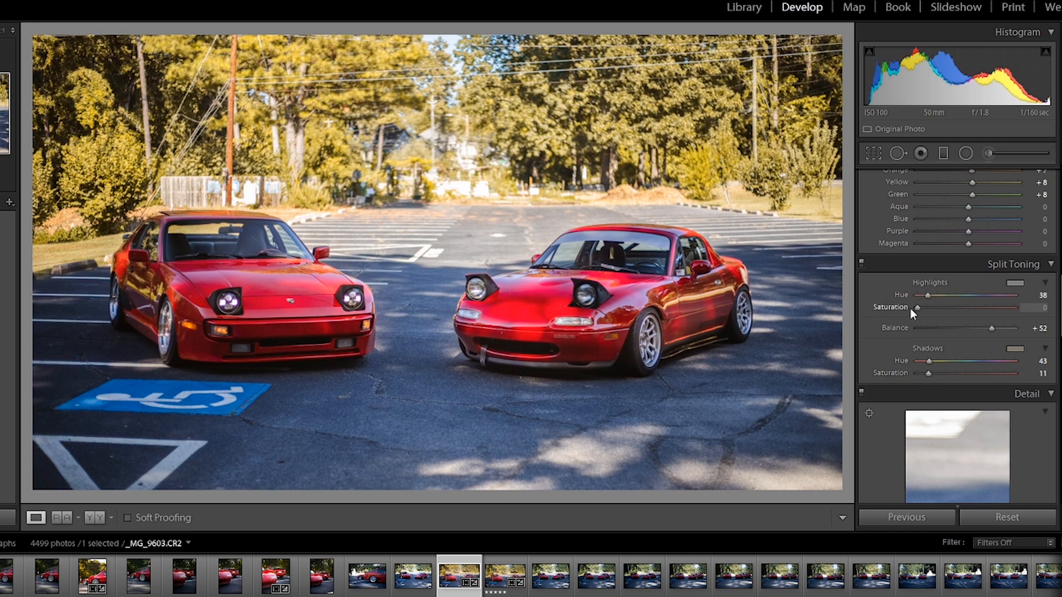
drag(917, 308, 925, 310)
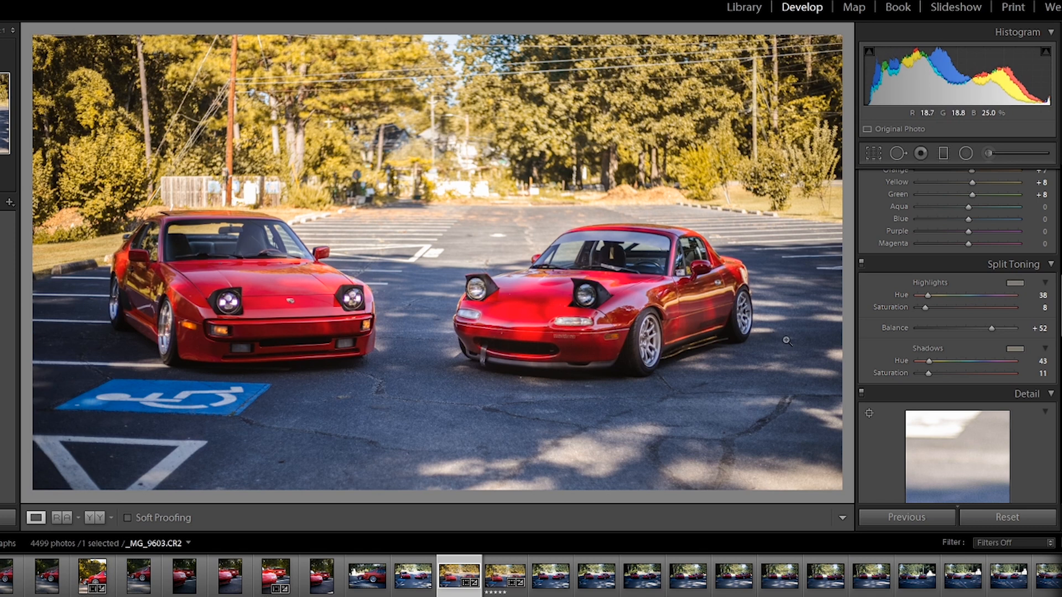
Compare the edited photo of the two red cars with its original version
key(backslash)
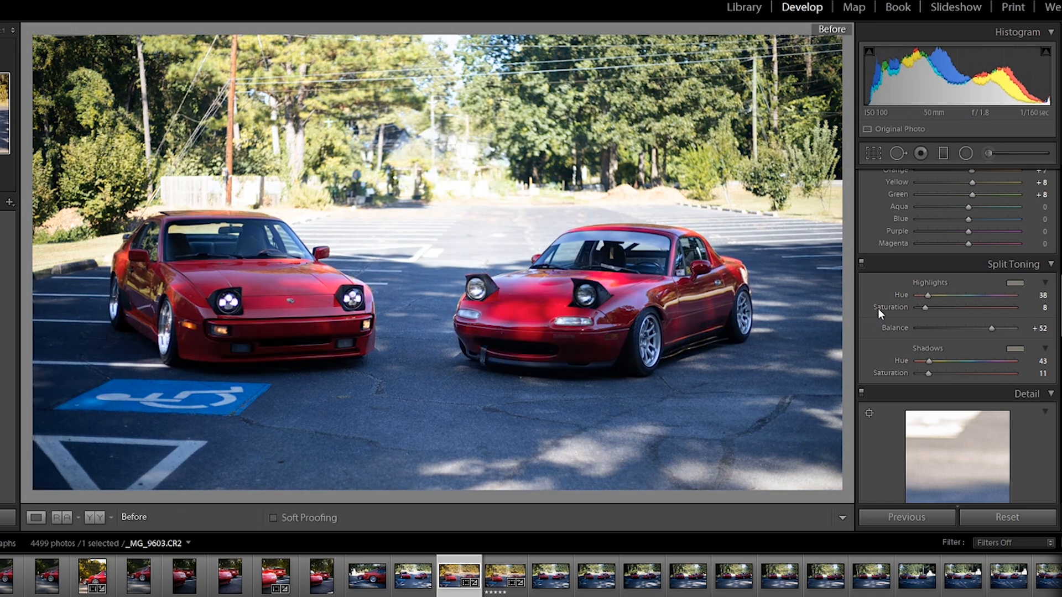
key(backslash)
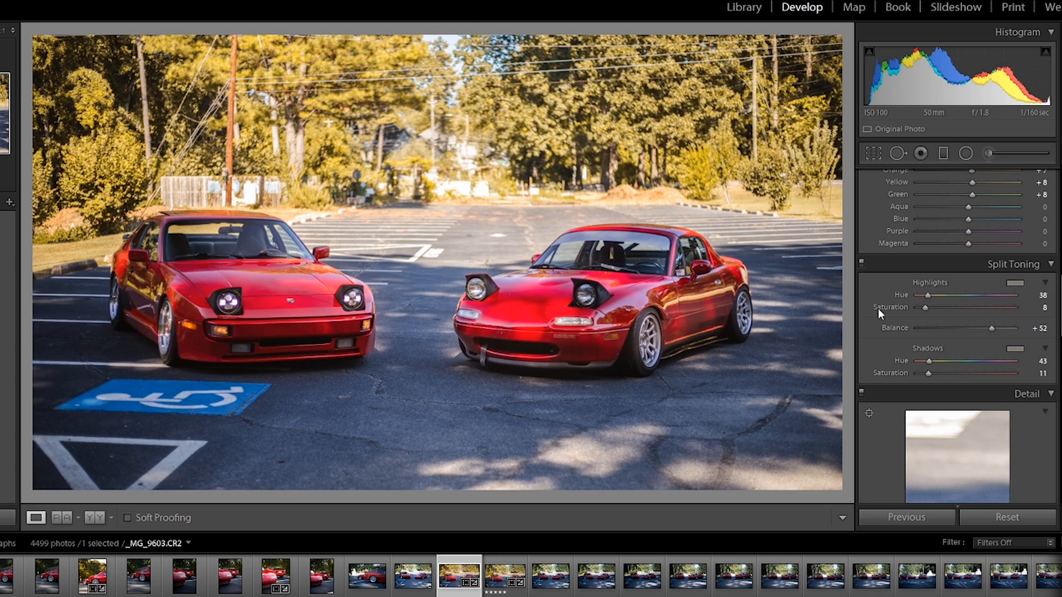
key(y)
Find the photo _MG_8095.CR2 in the library and open it for developing
key(g)
scroll(575, 288, down, 3)
scroll(575, 260, down, 12)
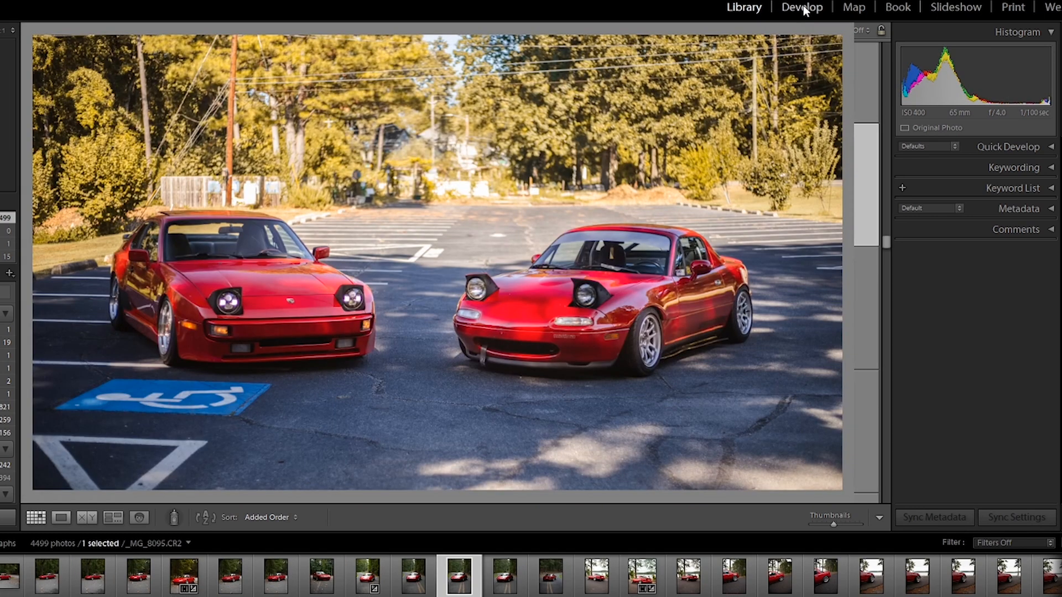
click(802, 7)
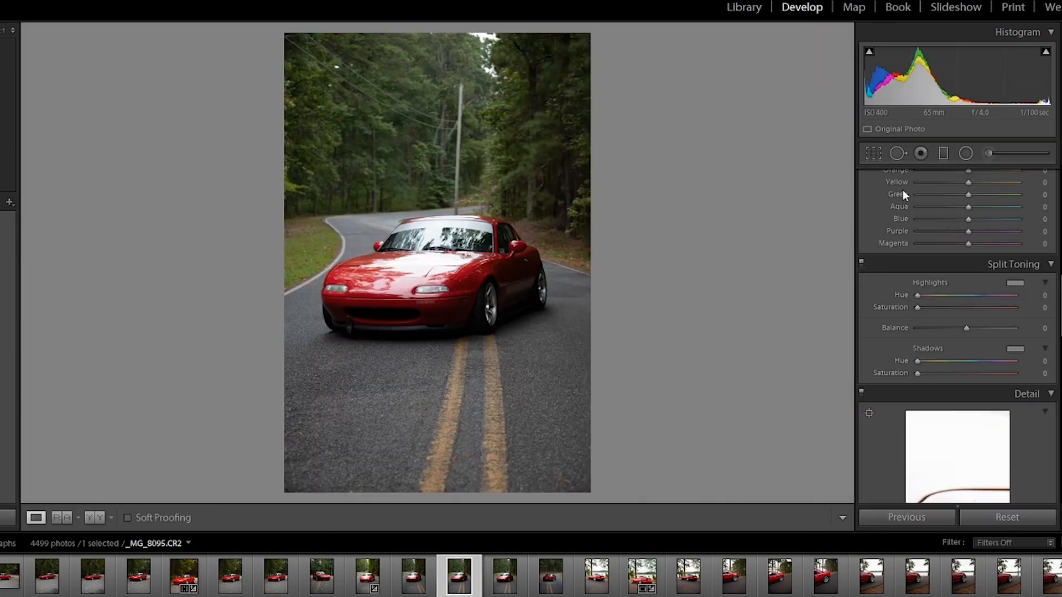
Crop the photo to a wider portrait aspect ratio, framing the red car more tightly on the road
click(873, 153)
click(1002, 198)
click(956, 265)
click(831, 518)
click(873, 153)
drag(599, 458, 593, 462)
click(831, 517)
click(873, 153)
click(831, 517)
Set Shadows to +23 and brush a local adjustment over the side of the car
drag(966, 352, 977, 354)
click(1018, 153)
drag(519, 332, 564, 343)
click(833, 518)
Set the photo's Temp to 5775, Clarity to +10, Vibrance to +7 and Saturation to +3
drag(948, 261, 954, 261)
drag(966, 410, 970, 411)
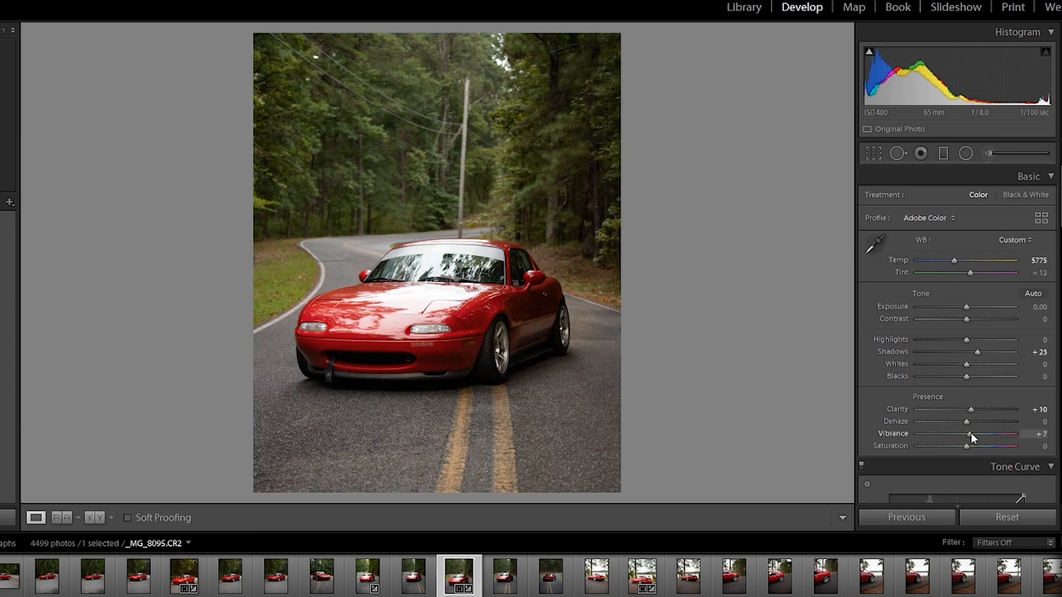
drag(967, 434, 970, 434)
drag(966, 446, 967, 447)
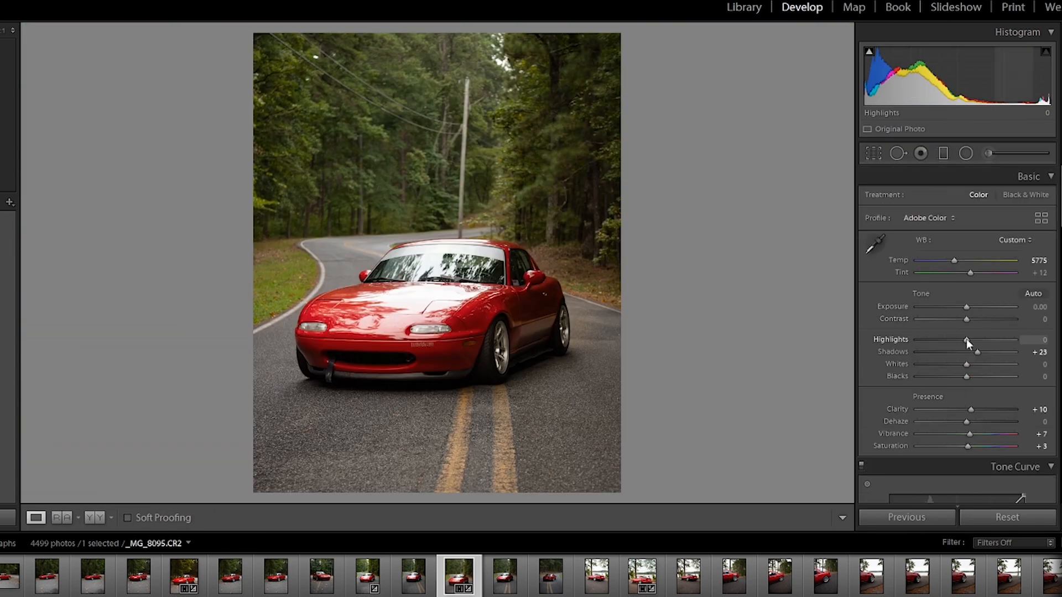
Set the HSL hues to Green -100, Yellow -29 and Orange -6, and the saturation to Orange +7 and Yellow +12
scroll(968, 367, down, 5)
scroll(1045, 285, up, 1)
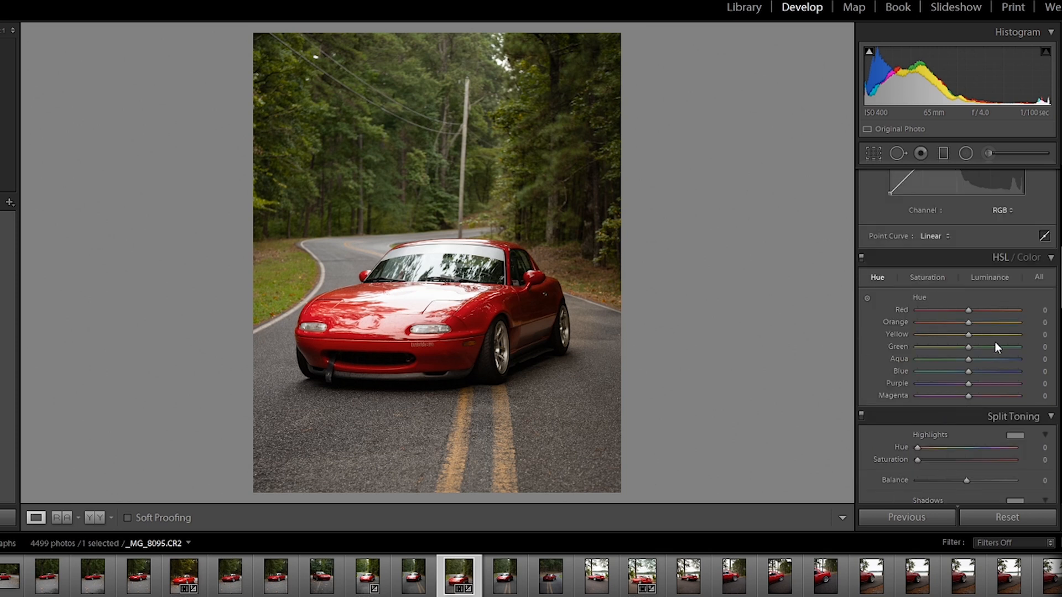
drag(967, 346, 901, 353)
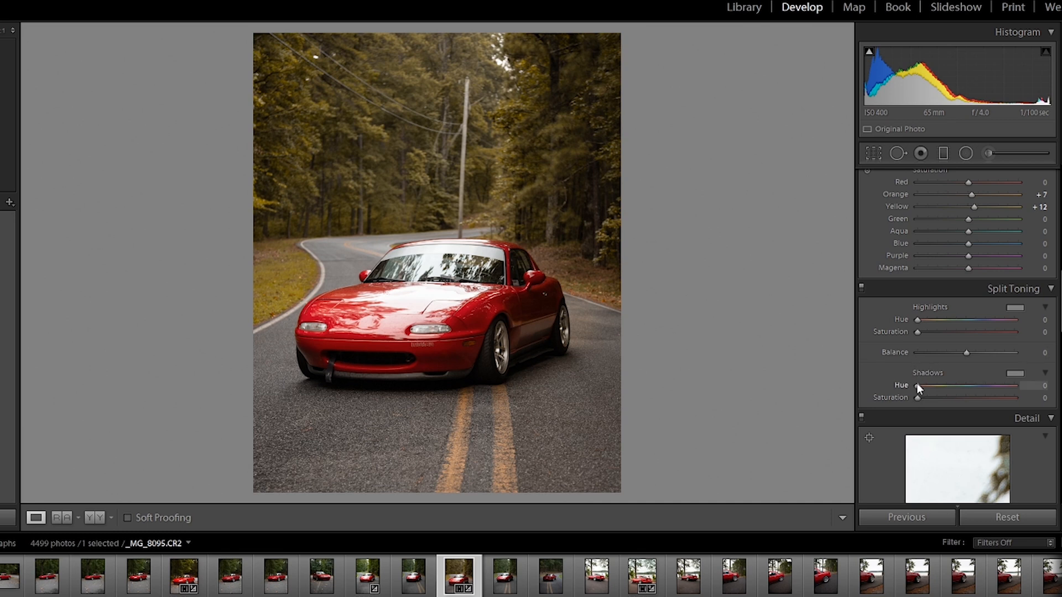
Add a warm split tone to the shadows, with highlights at hue 57 and saturation 5, and balance +56
drag(917, 384, 927, 387)
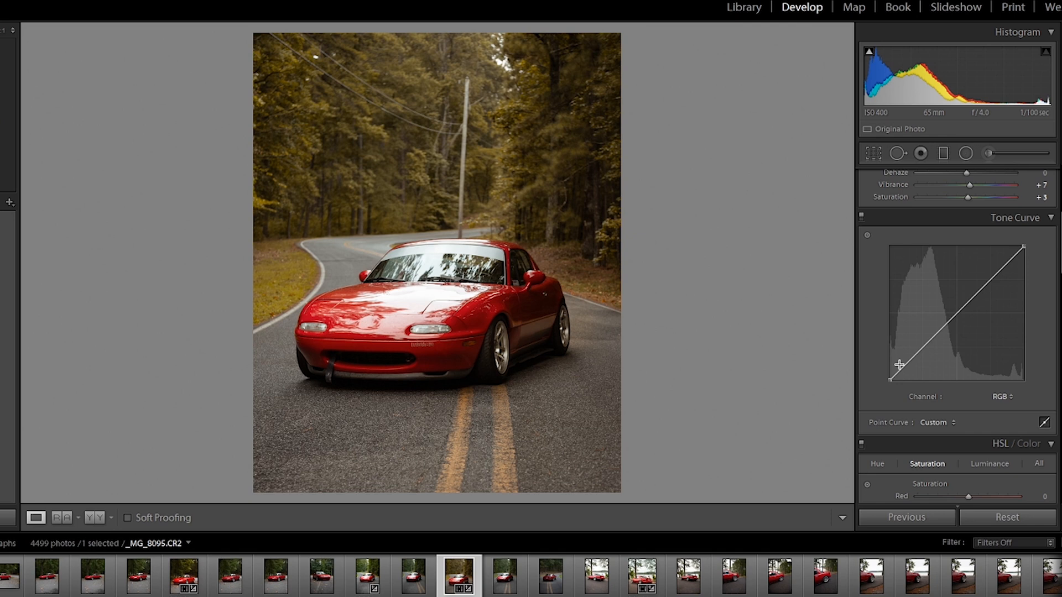
Adjust the Red channel of the tone curve, raising the shadow point and lowering the midtone point slightly
click(1009, 398)
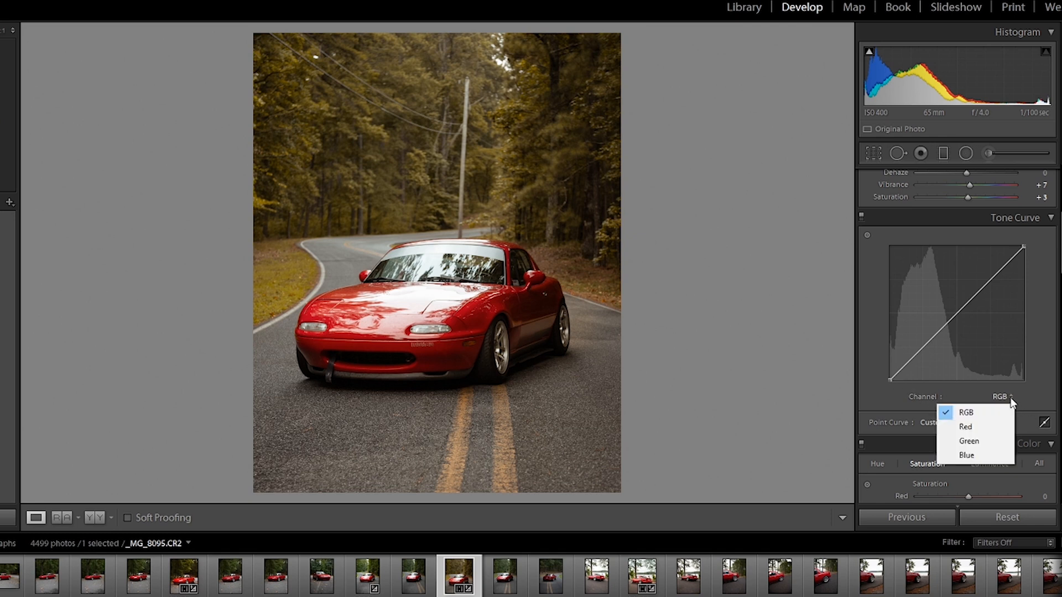
click(977, 429)
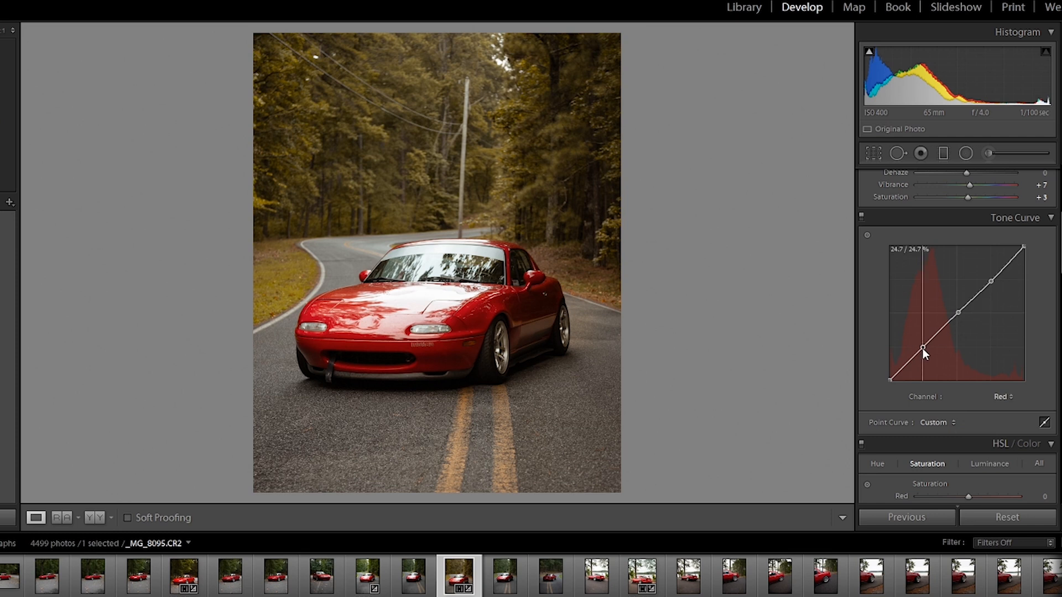
mouse_move(922, 348)
mouse_down()
mouse_move(925, 336)
mouse_move(927, 355)
mouse_up()
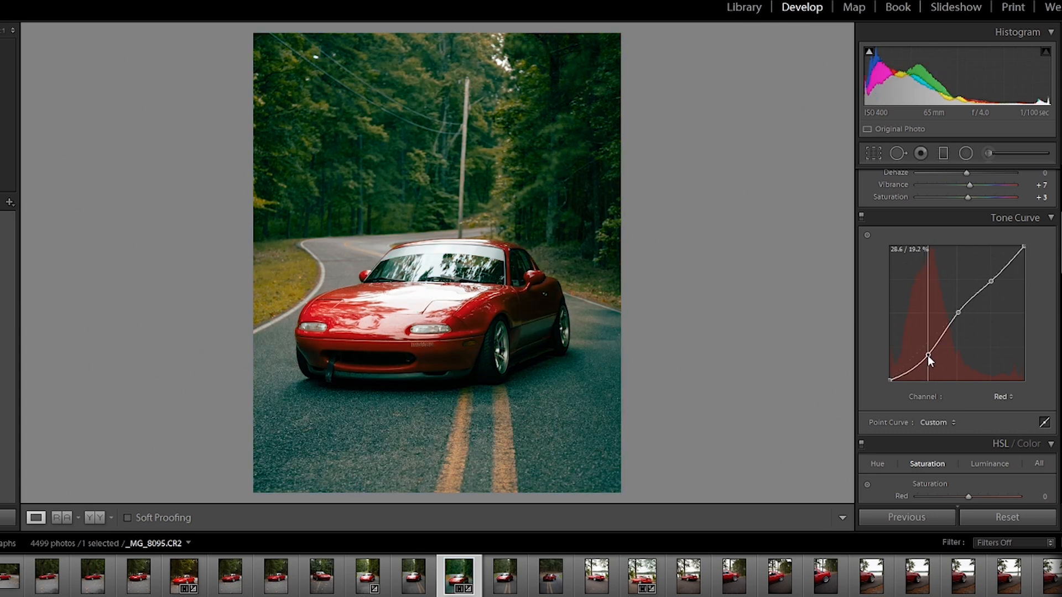
drag(927, 355, 925, 346)
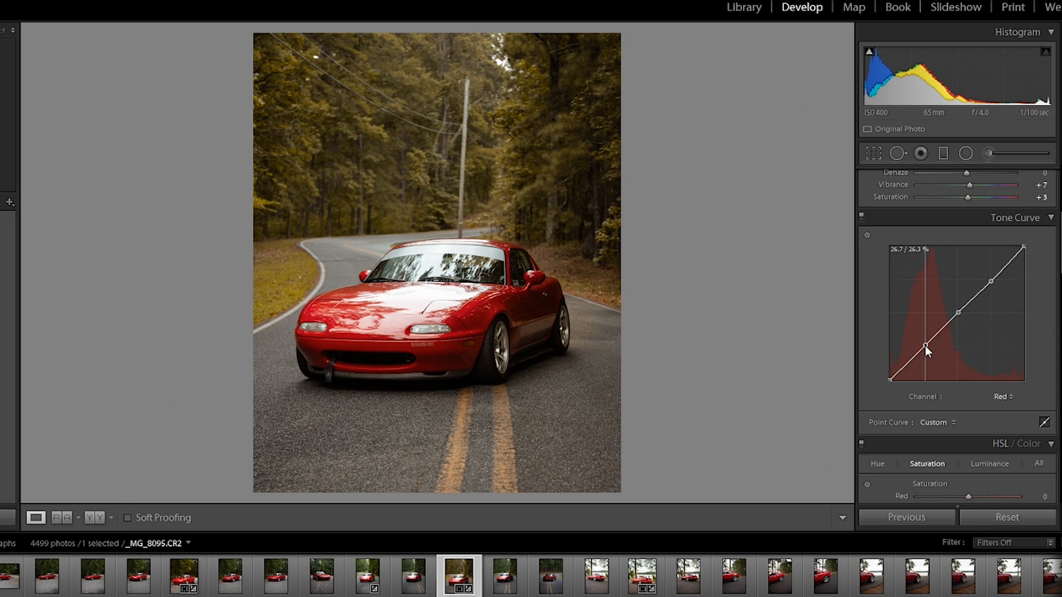
drag(925, 346, 926, 343)
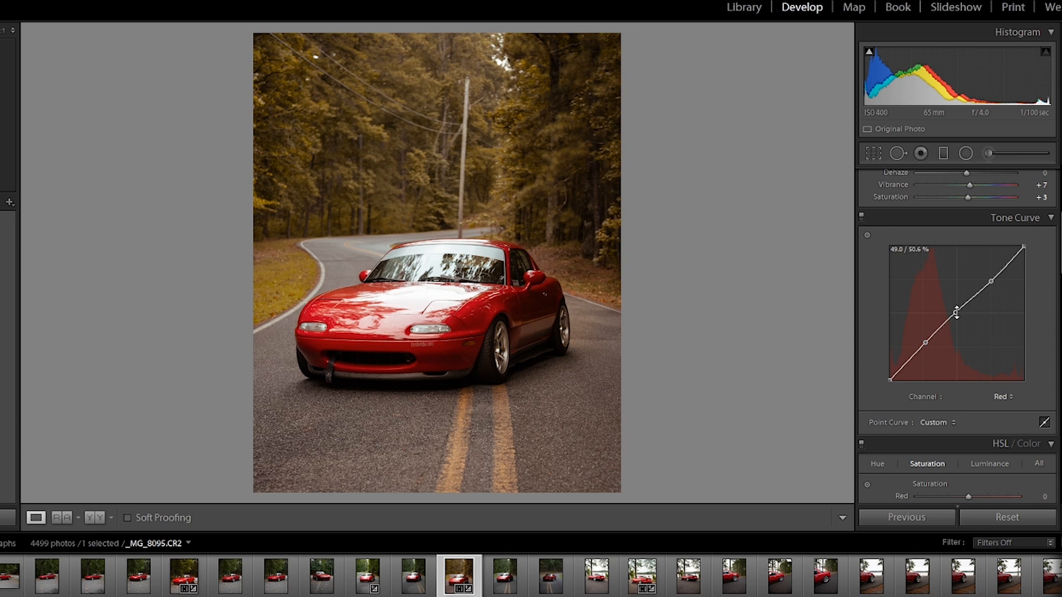
drag(956, 313, 958, 320)
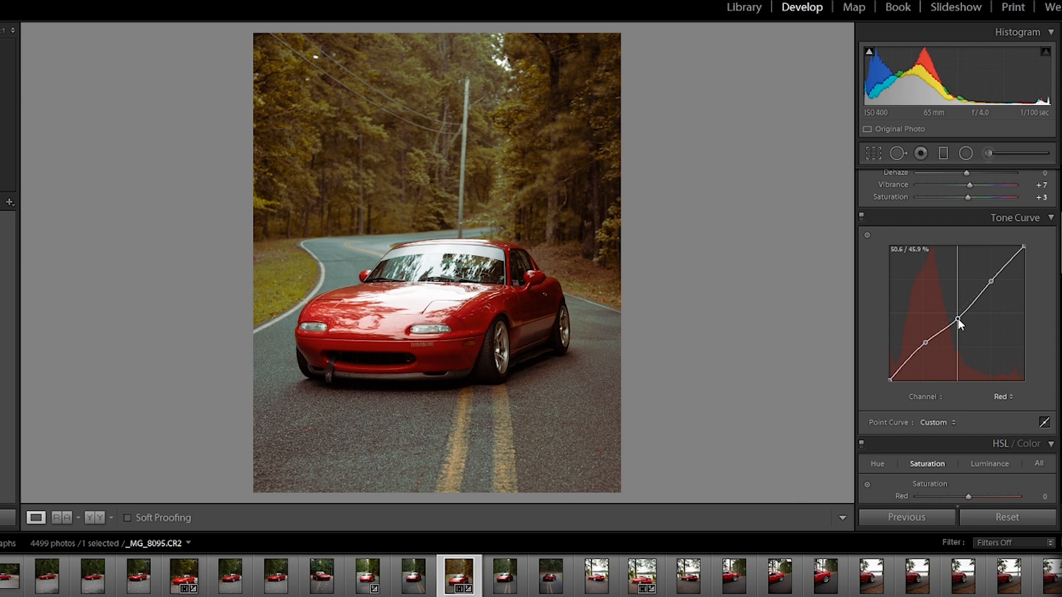
Show the before and after versions side by side and strongly lower the Magenta and Purple saturation
scroll(958, 319, up, 1)
key(y)
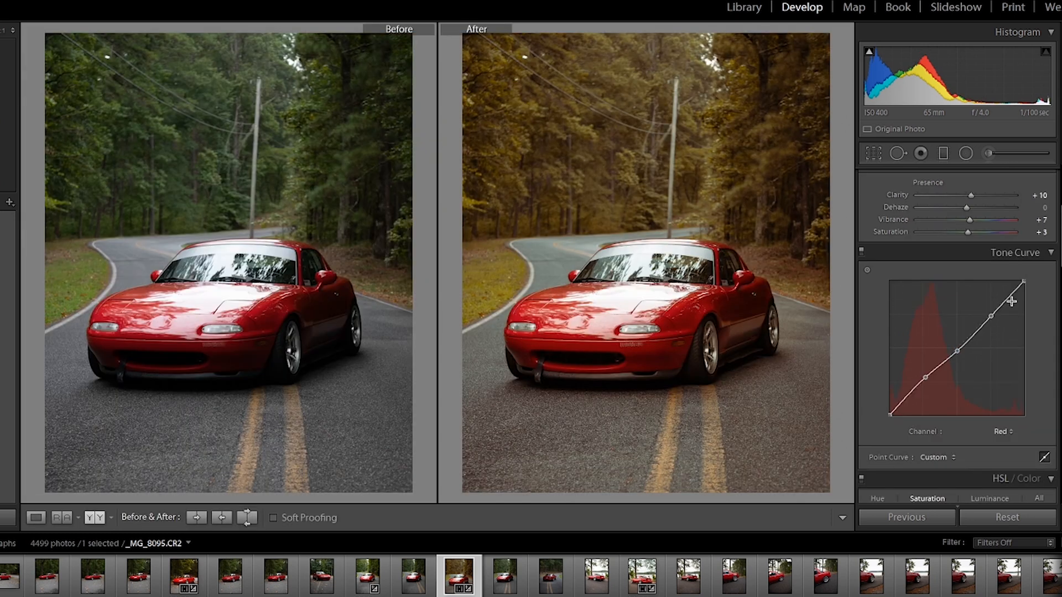
scroll(1011, 302, down, 4)
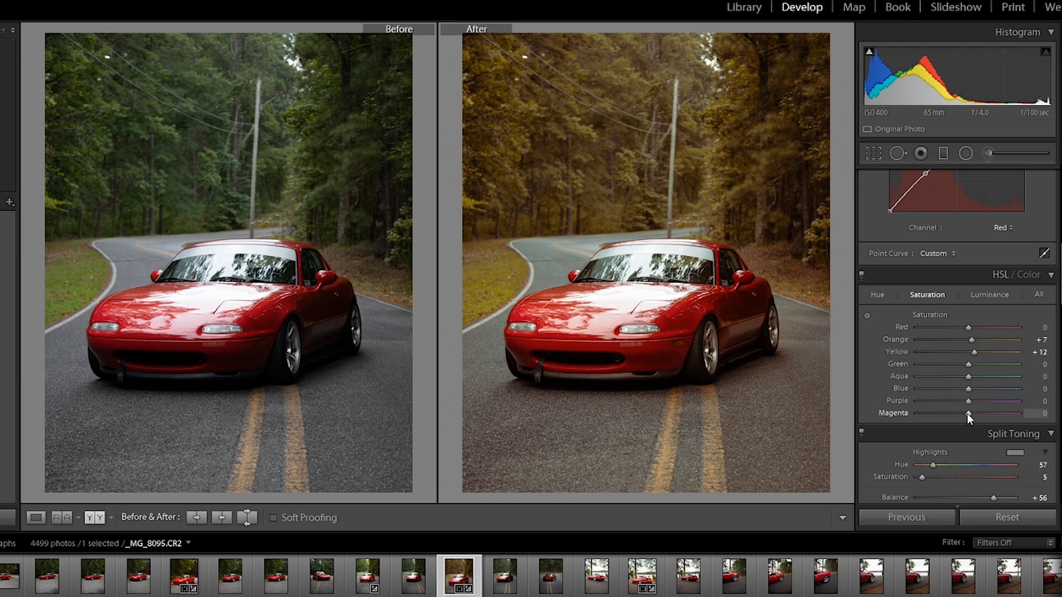
drag(966, 413, 912, 412)
click(918, 401)
Review the photo's HSL hue values and tone curve settings
click(881, 297)
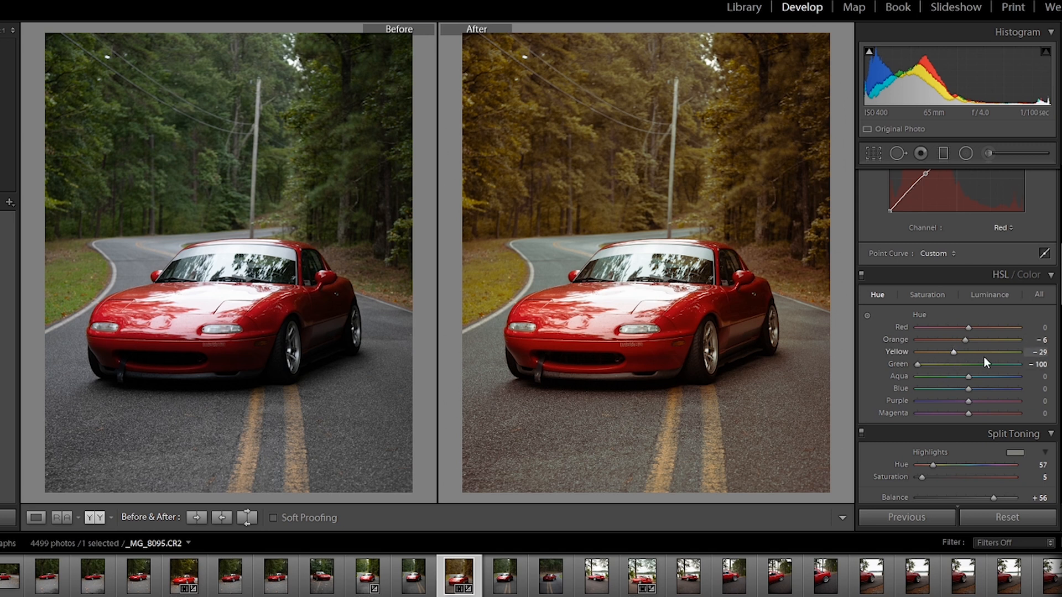
scroll(1001, 341, up, 3)
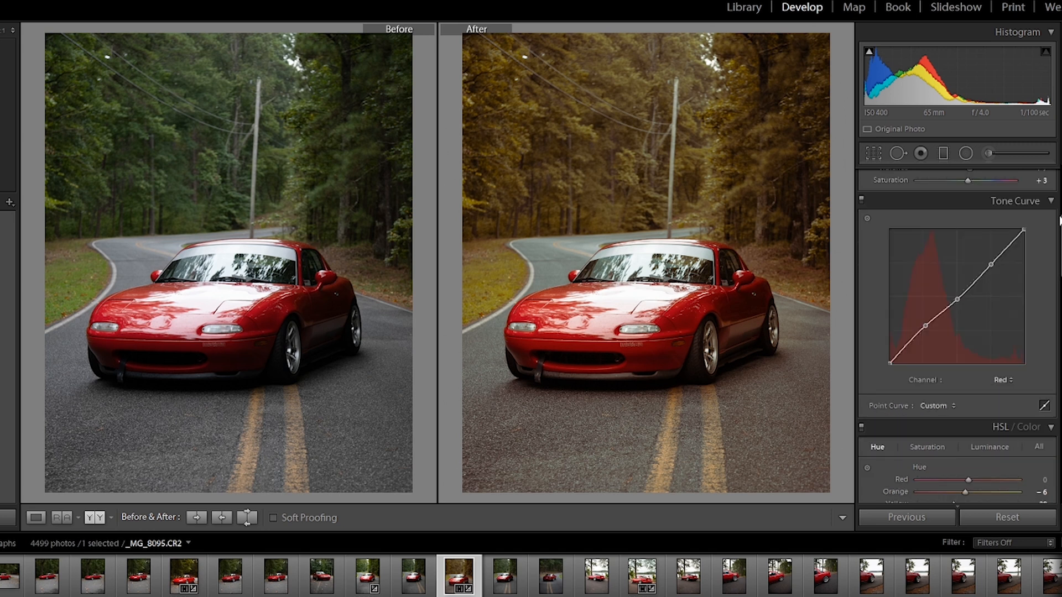
drag(1061, 228, 1060, 275)
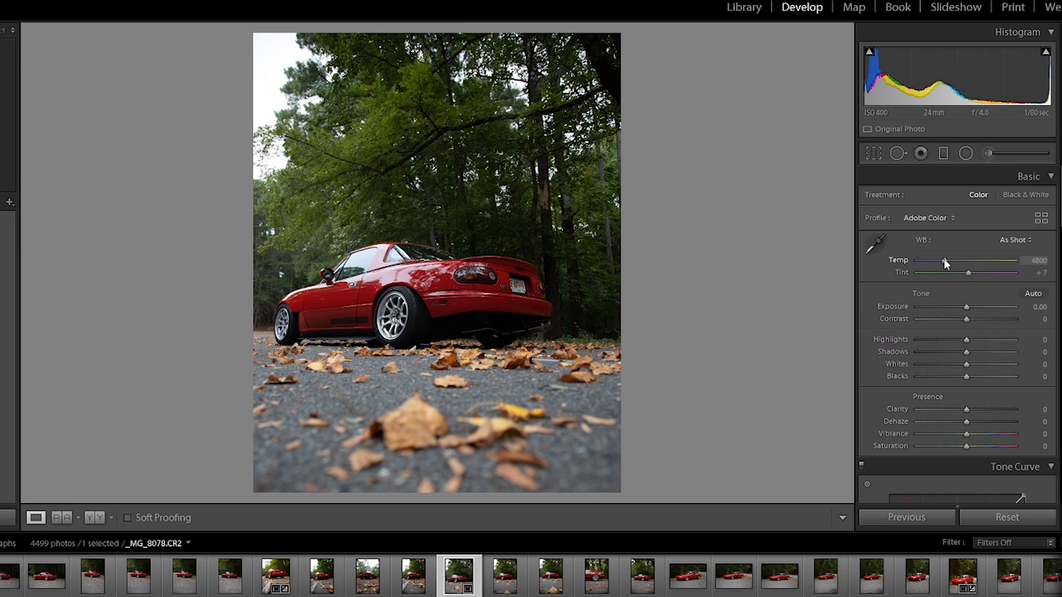
Warm the white balance of _MG_8078.CR2 and set its Green hue to -100 and Yellow hue to -16, lowering Orange slightly
drag(944, 258, 949, 263)
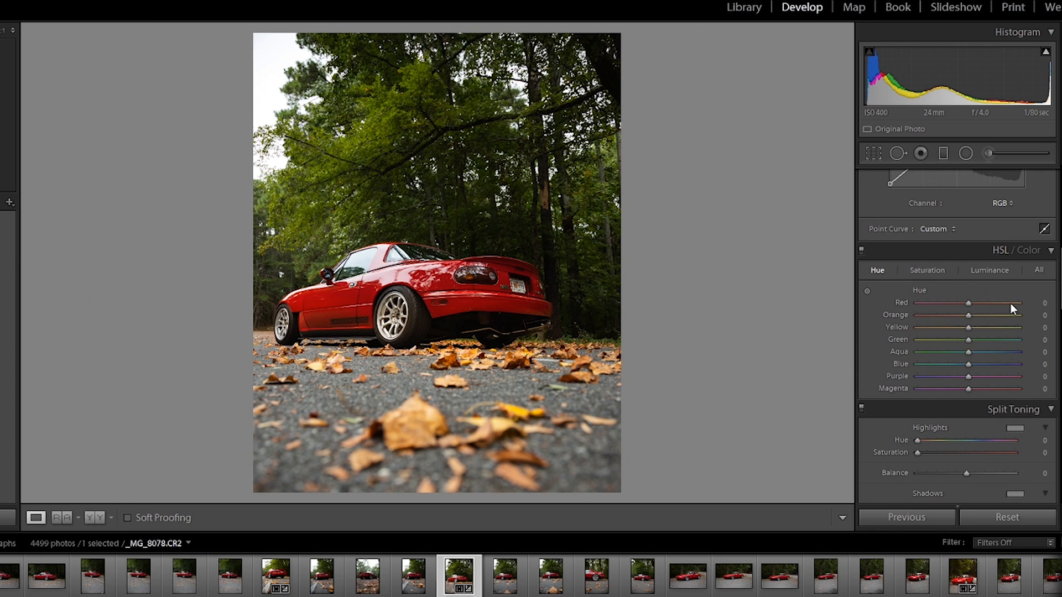
drag(968, 338, 914, 347)
drag(968, 327, 961, 327)
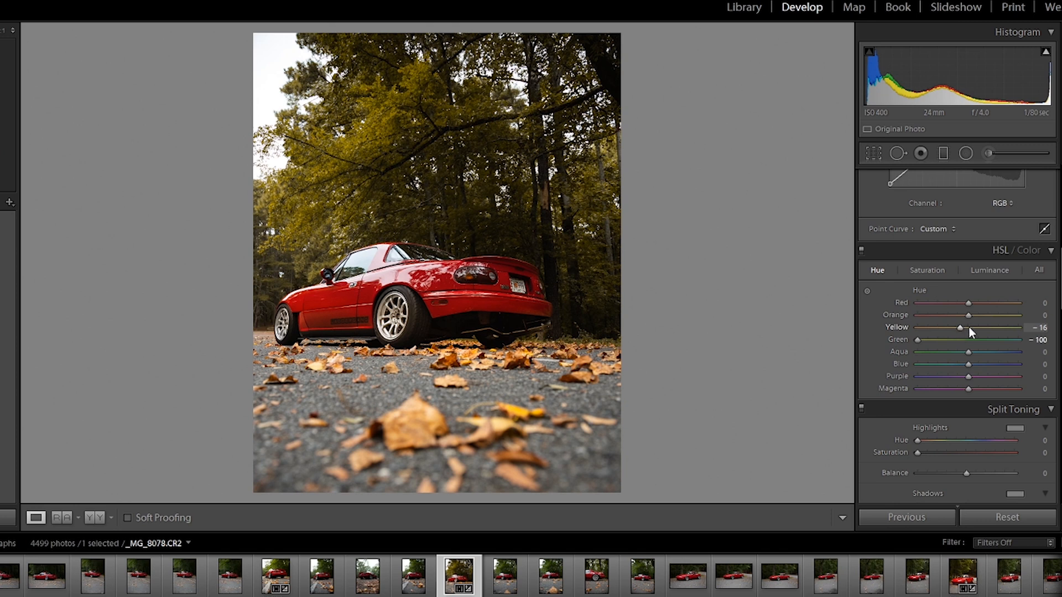
drag(967, 316, 963, 319)
Set the HSL saturation to +7 for Green, +8 for Yellow and +10 for Orange
click(930, 271)
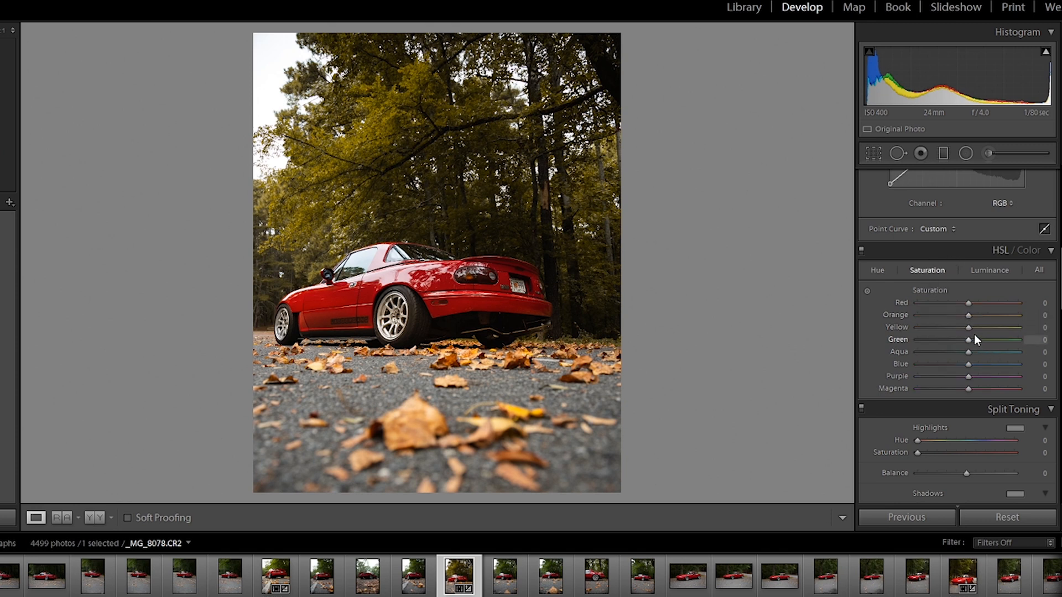
mouse_move(970, 327)
mouse_down()
mouse_move(972, 339)
mouse_move(973, 316)
mouse_up()
scroll(957, 343, down, 3)
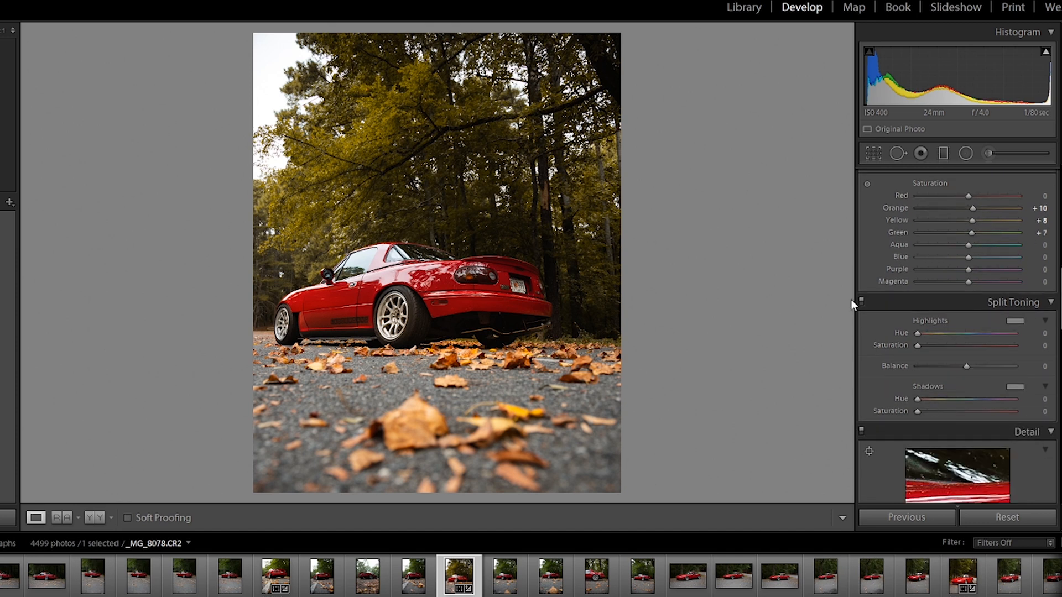
scroll(957, 343, up, 8)
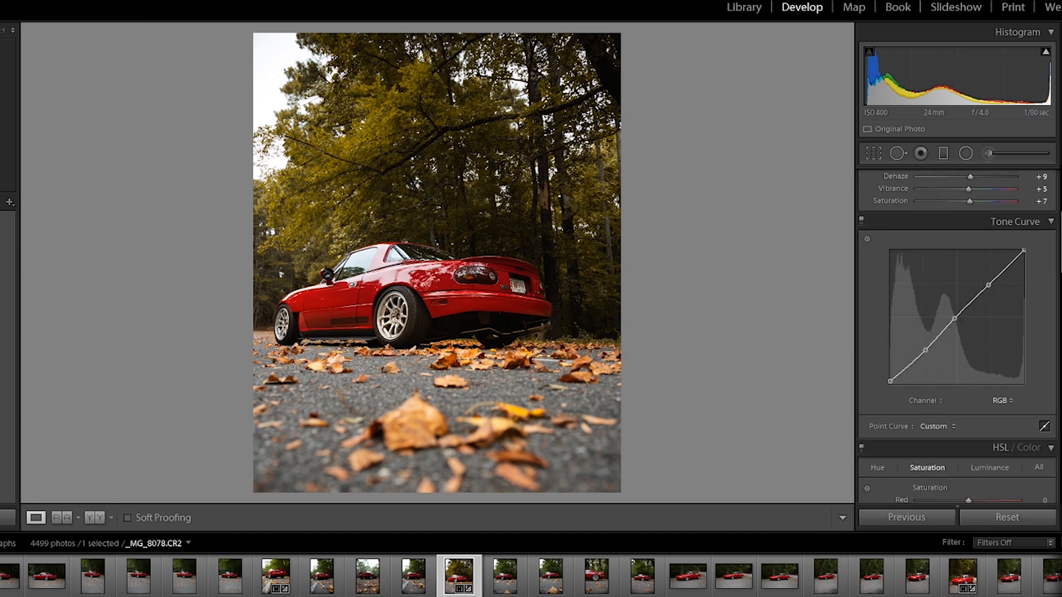
Review the HSL saturation settings and compare the original photo with the edited version, including side by side
scroll(956, 309, down, 6)
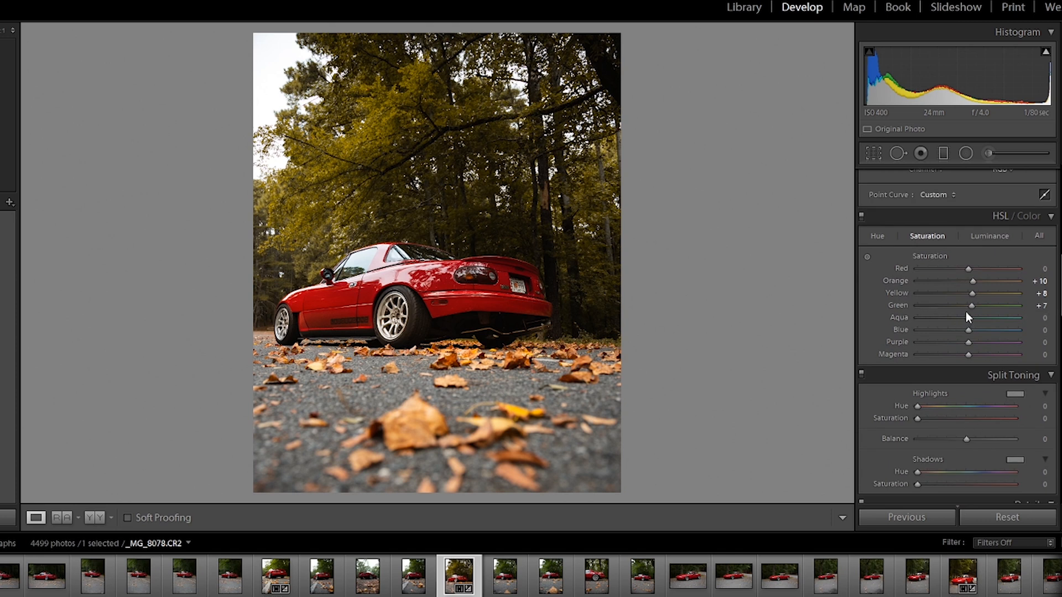
scroll(966, 311, up, 1)
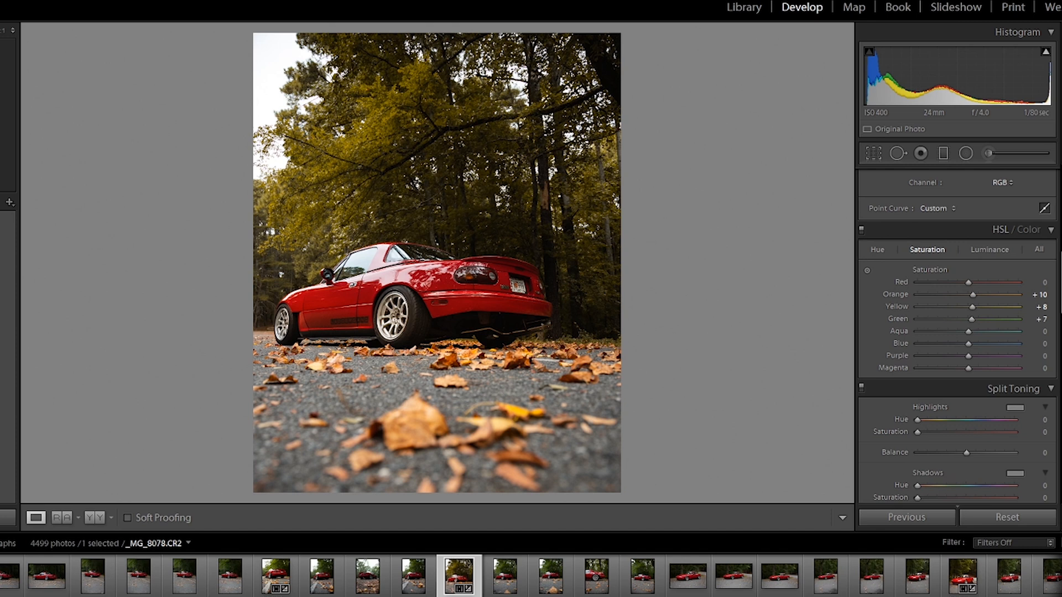
scroll(958, 336, up, 1)
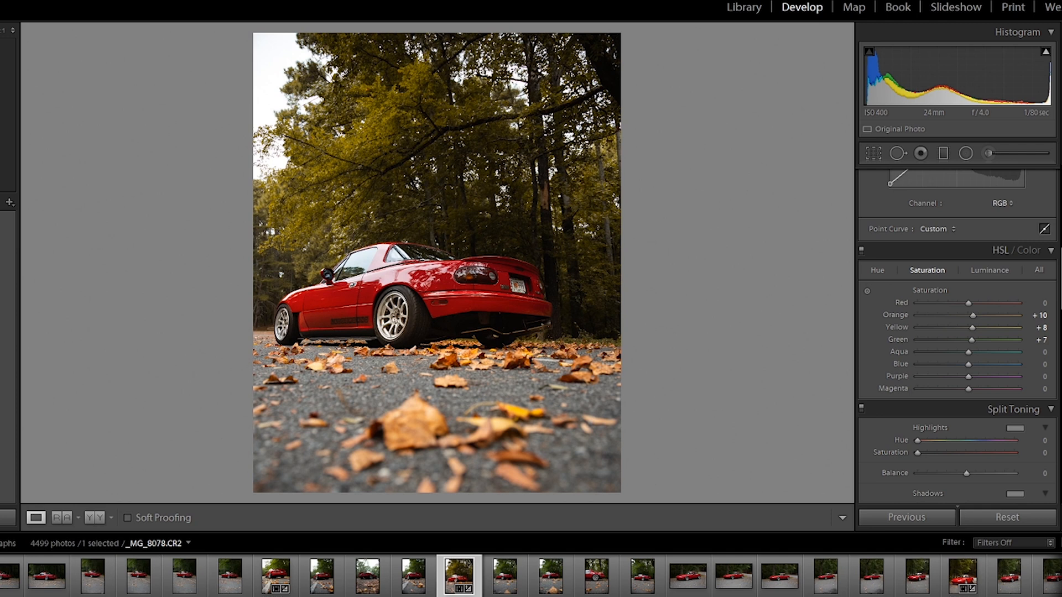
key(backslash)
key(backslash)
key(y)
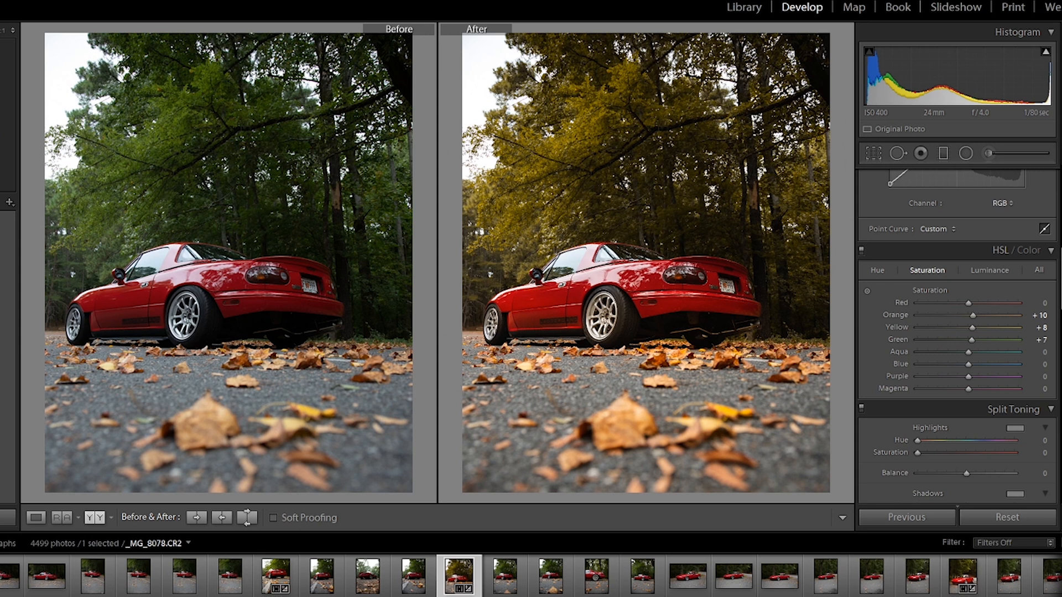
key(y)
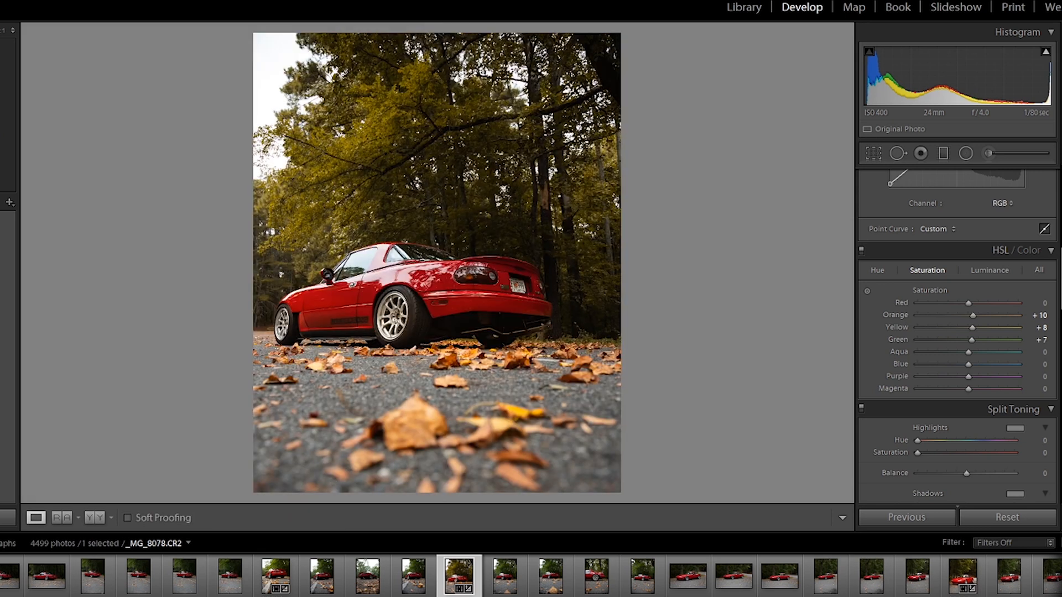
Set the split toning to Highlights hue 38 with slight saturation, Balance +55, and Shadows hue 43 with saturation 5
scroll(958, 337, down, 3)
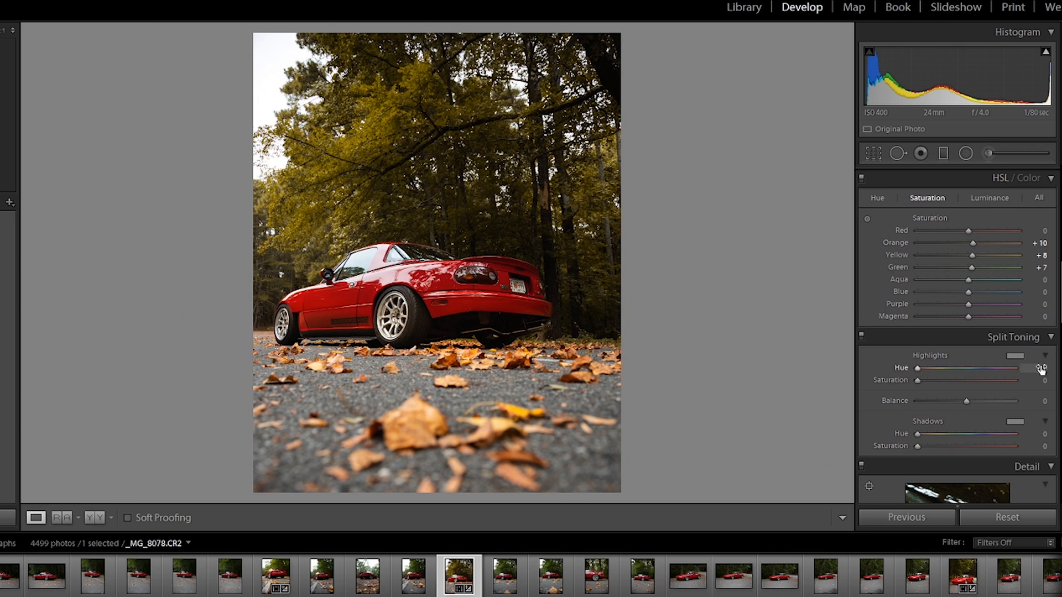
scroll(958, 492, down, 2)
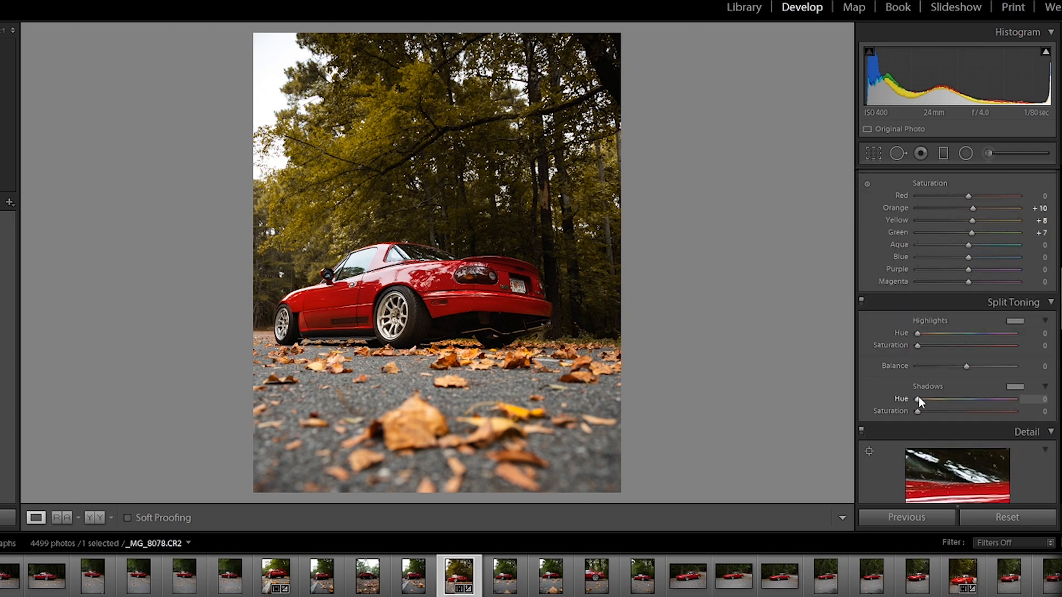
drag(918, 399, 930, 400)
drag(916, 334, 927, 338)
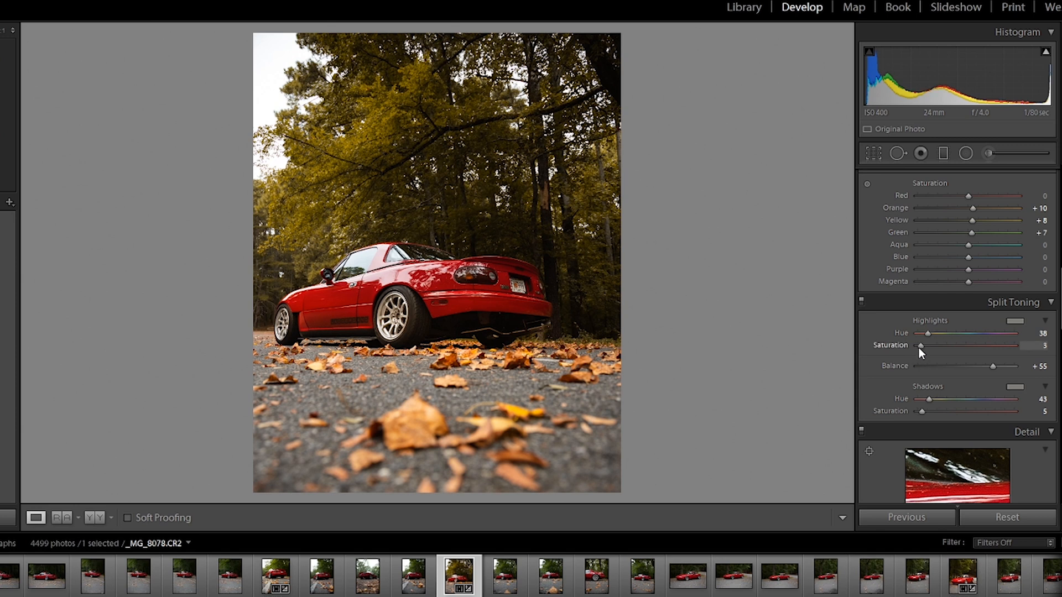
mouse_move(919, 347)
mouse_down()
mouse_move(945, 353)
mouse_move(911, 352)
mouse_move(921, 350)
mouse_up()
Raise the shadow point of the Red channel tone curve slightly and show the before and after versions side by side
scroll(940, 343, up, 5)
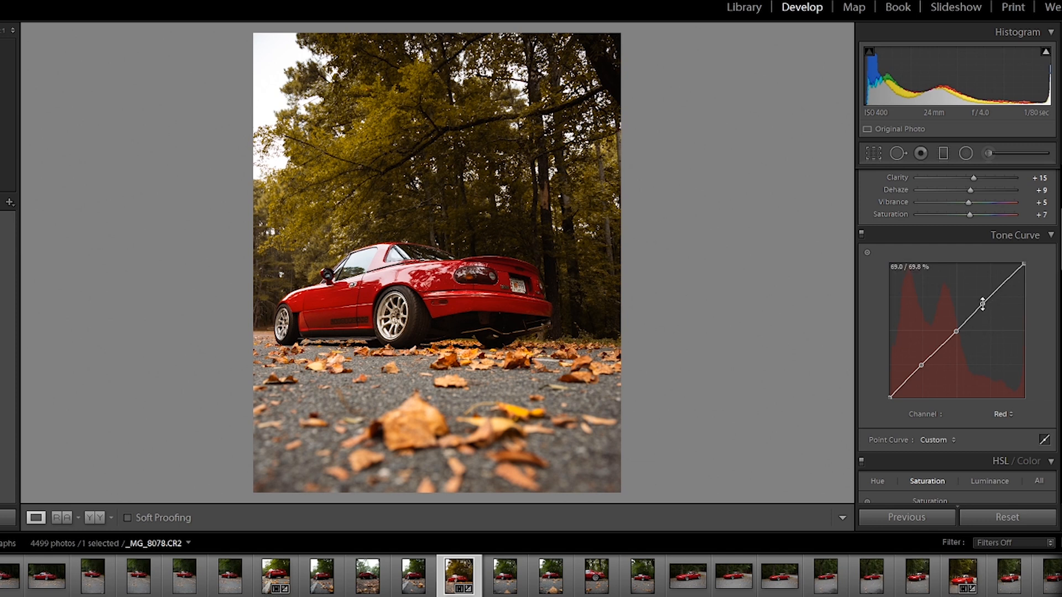
drag(920, 367, 918, 365)
key(y)
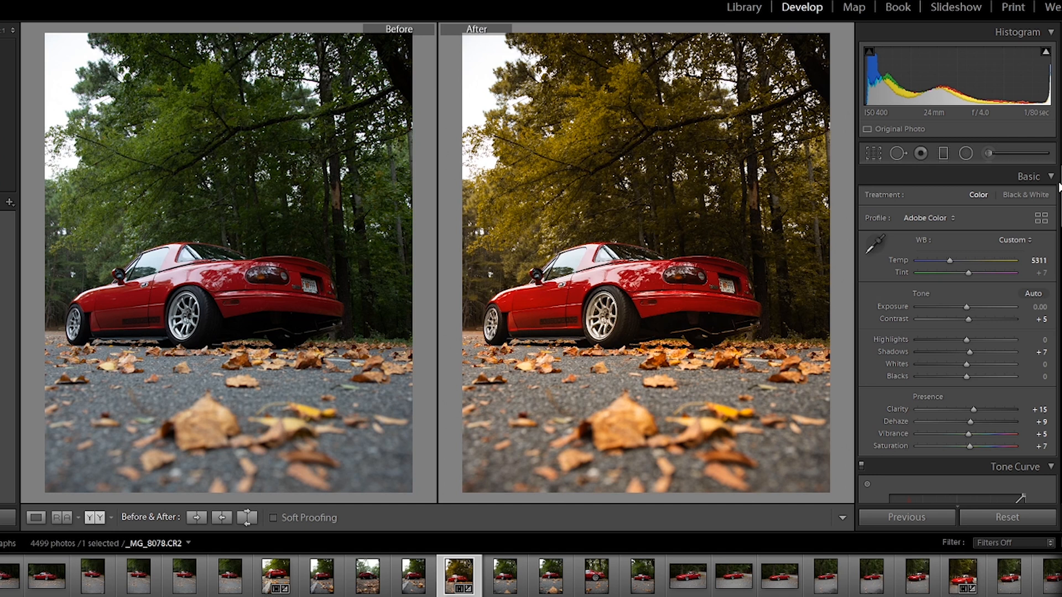